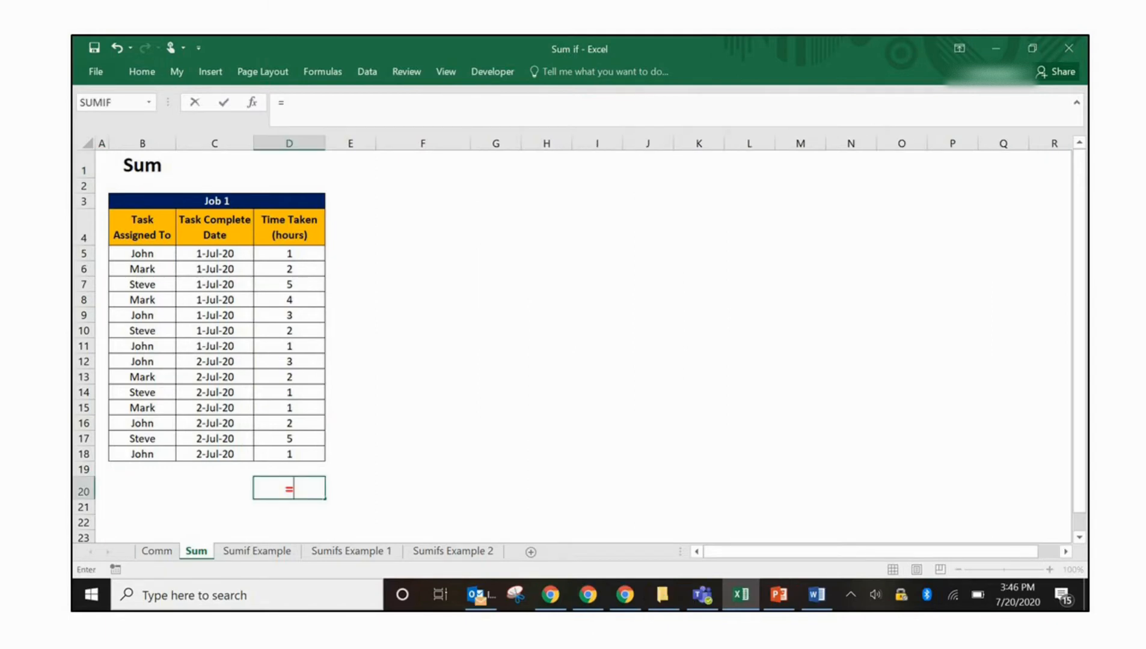
Start a SUM formula in cell D20 with D5, the first Time Taken value, as its starting cell.
type("S")
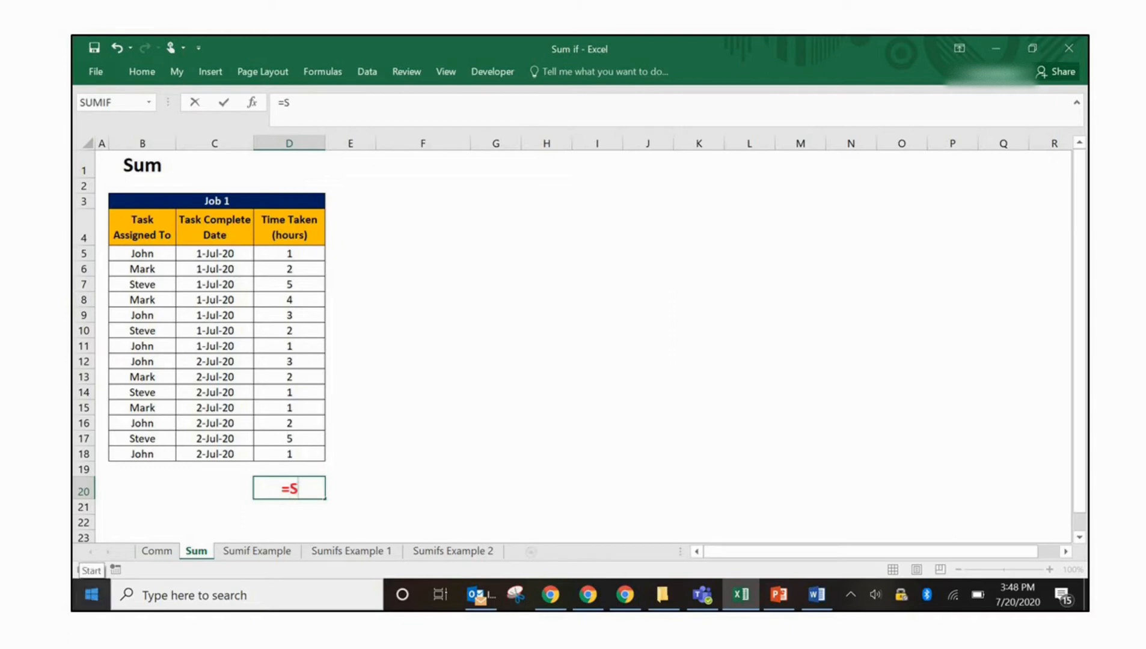
type("UM")
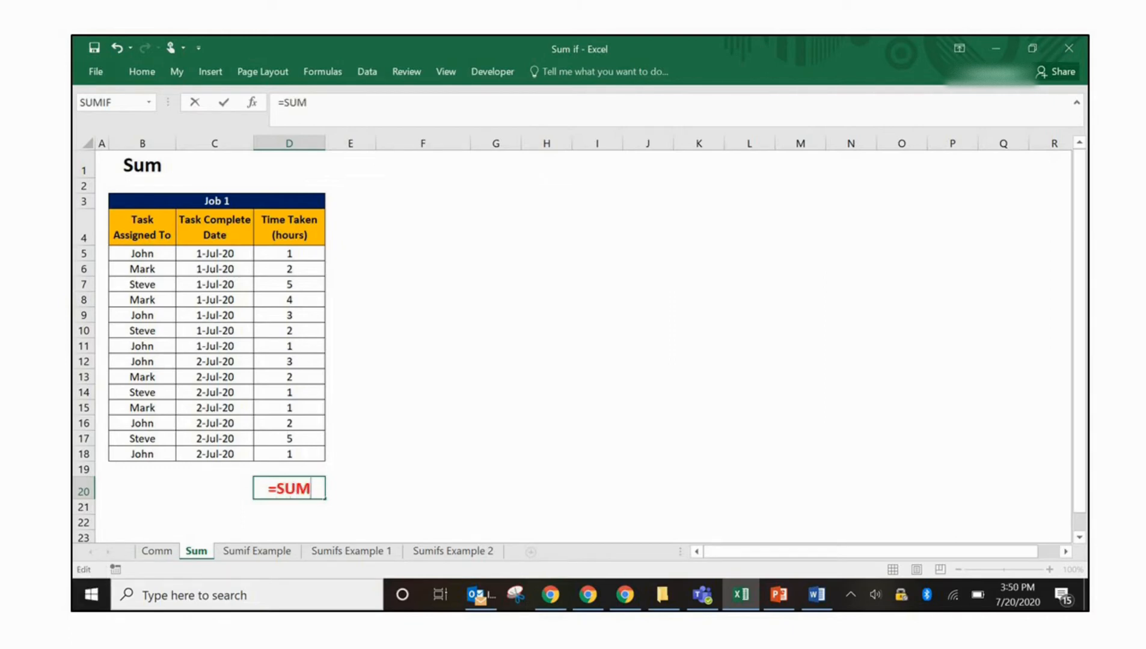
type("(")
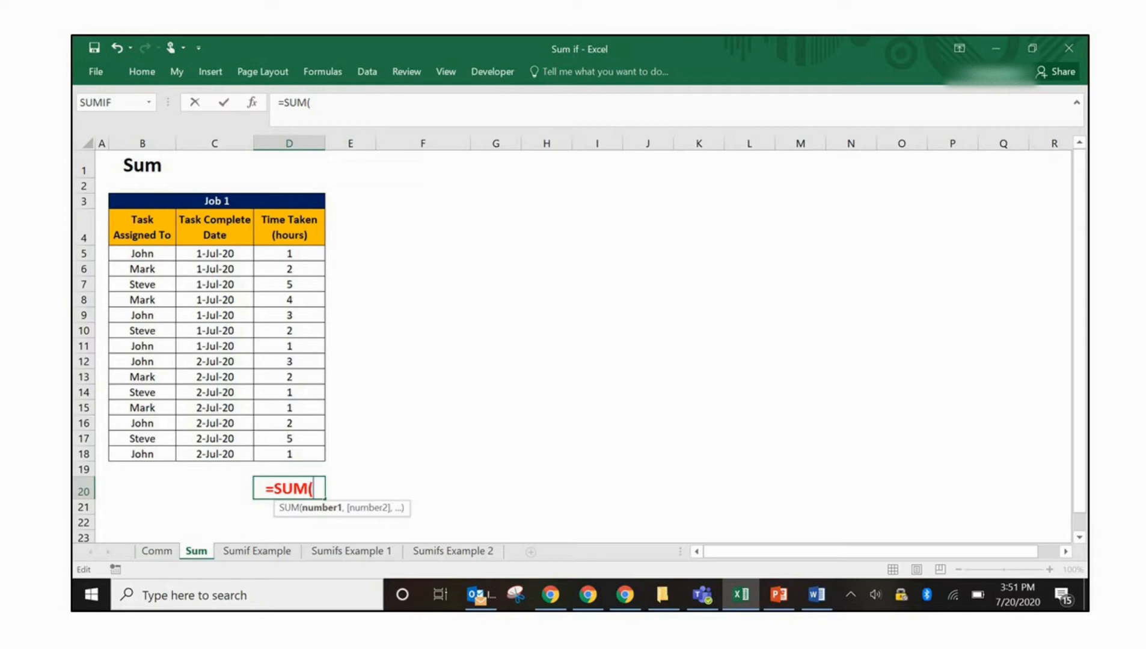
left_click(289, 423)
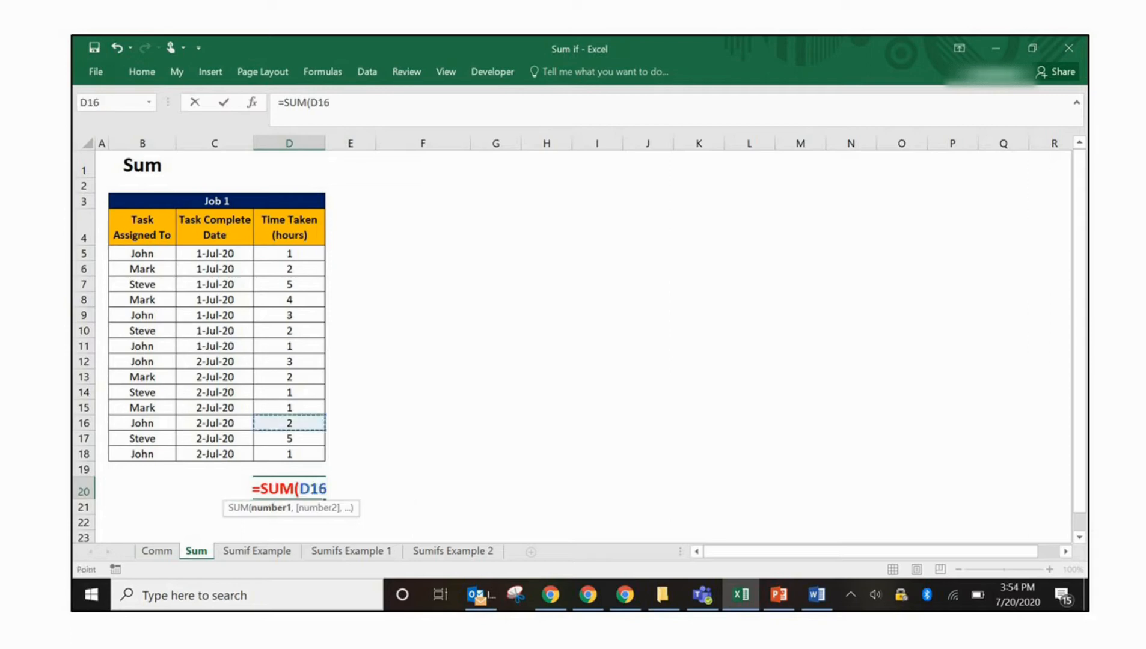
key("Up")
key("Up")
key("Up")
key("Up")
key("Up")
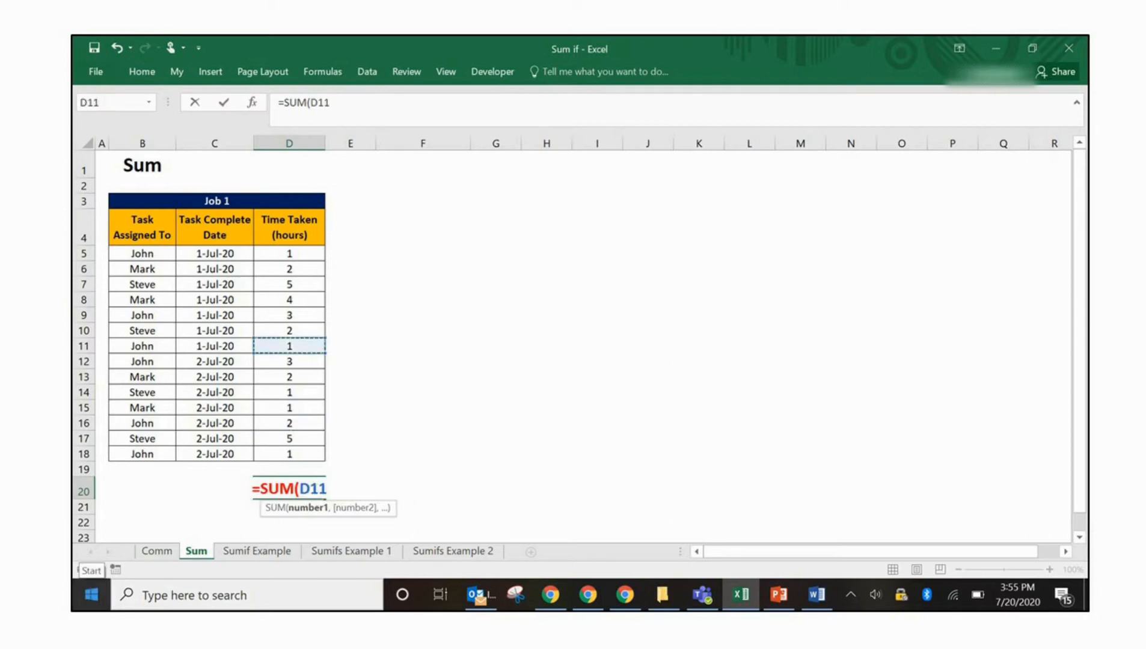
key("Up")
key("Up")
key("Up")
key("Up")
key("Up")
key("Up")
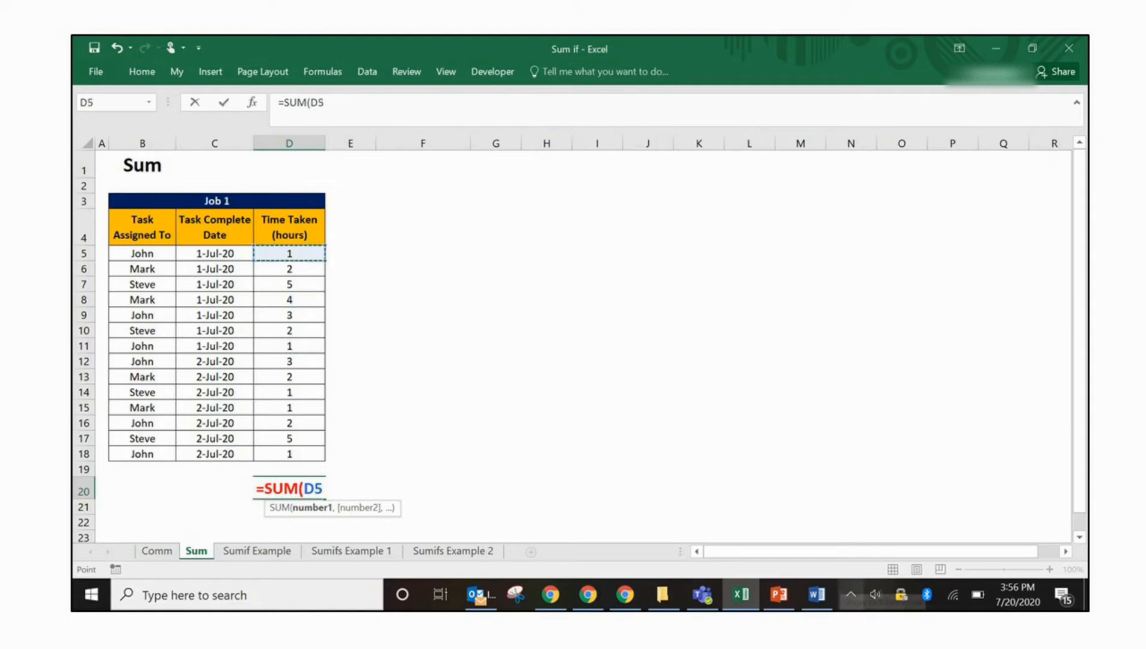
Extend the SUM formula's range in D20 down the Time Taken column to cover D5:D18.
key("shift+Down")
key("shift+Down")
key("shift+Down")
key("shift+Down")
key("shift+Down")
key("shift+Down")
key("shift+Down")
key("shift+Down")
key("shift+Down")
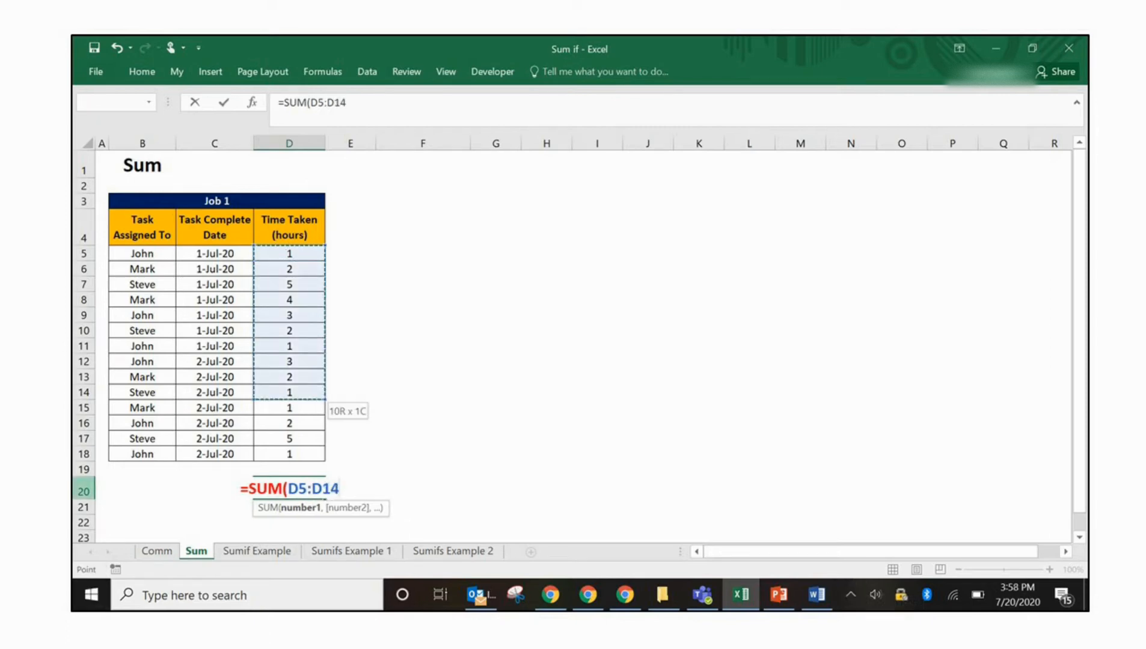
key("shift+Down")
key("shift+Down")
key("shift+Down")
key("shift+Down")
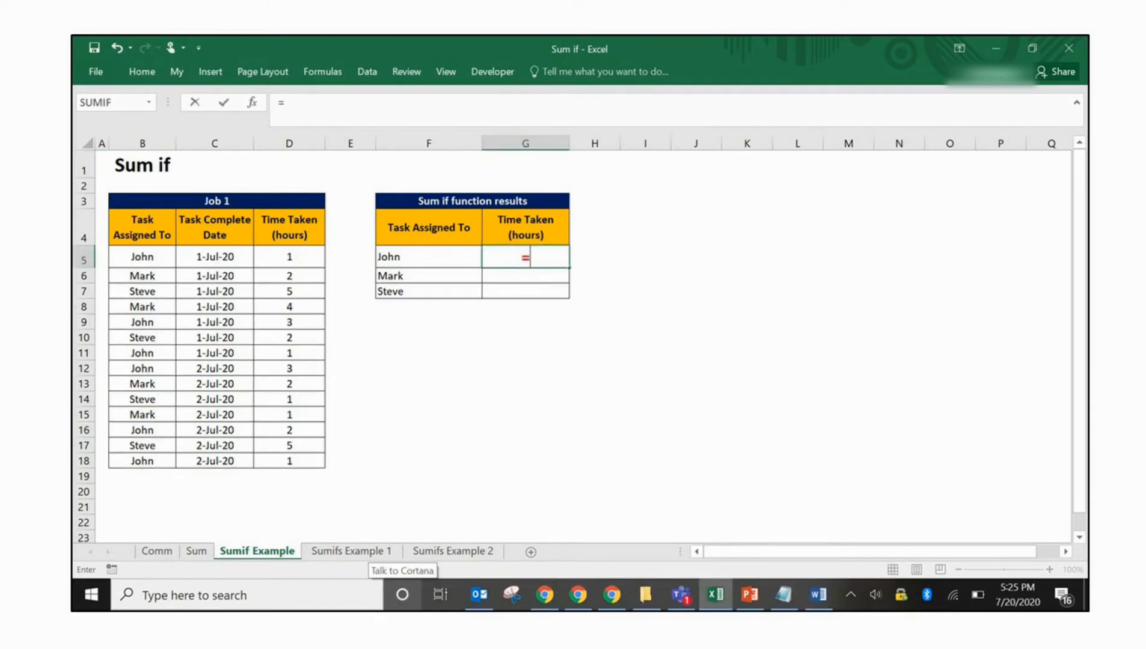
Enter =SUMIF(B4:B18,F5,D4:D18) in G5 to total the hours for the person in F5.
type("SU")
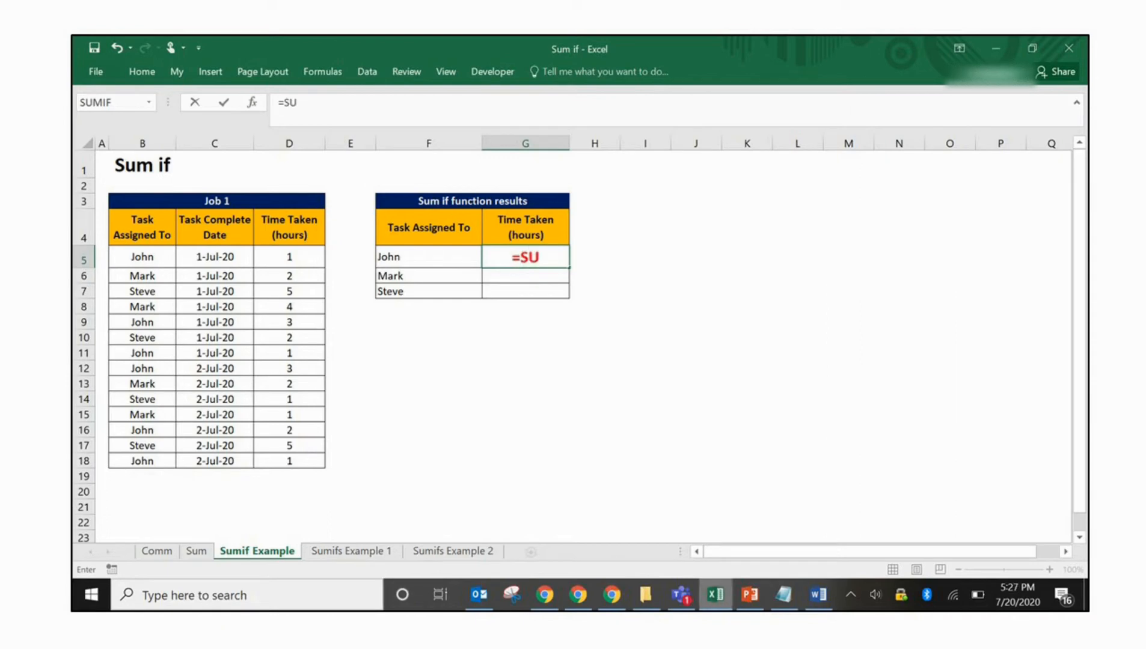
type("MIF")
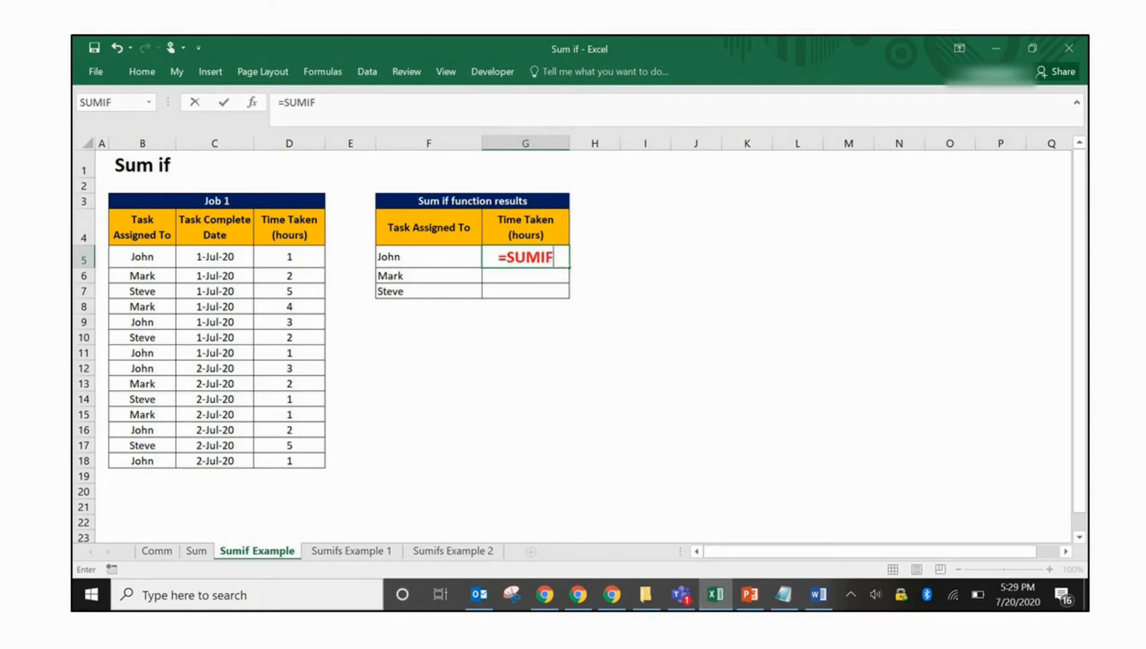
type("(")
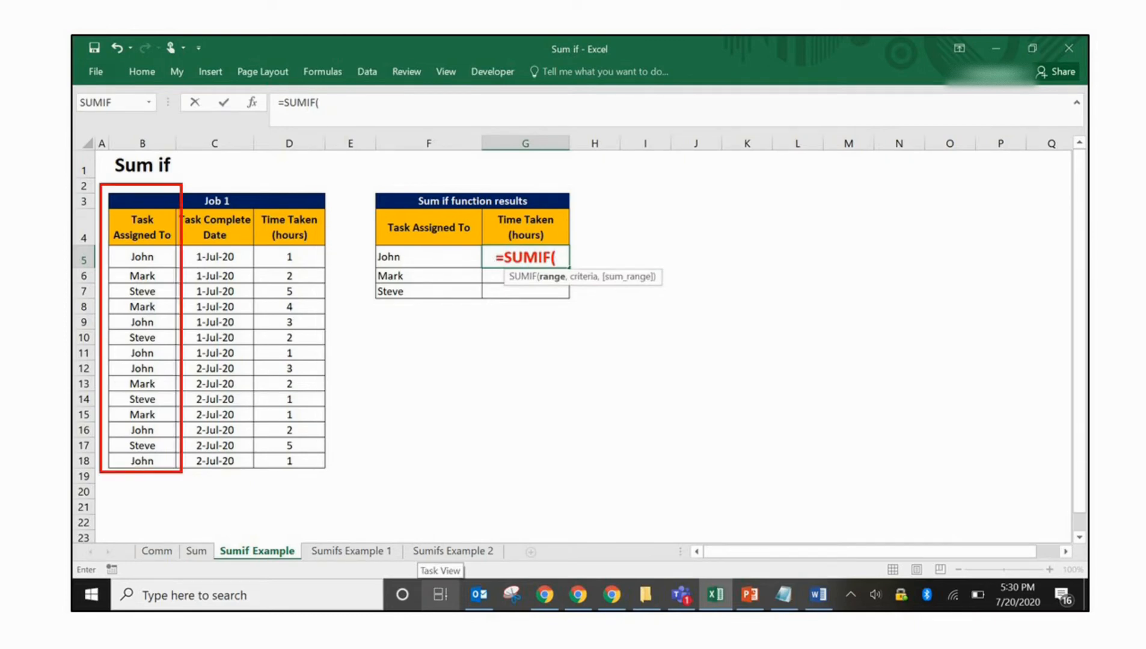
left_click_drag(142, 227, 142, 460)
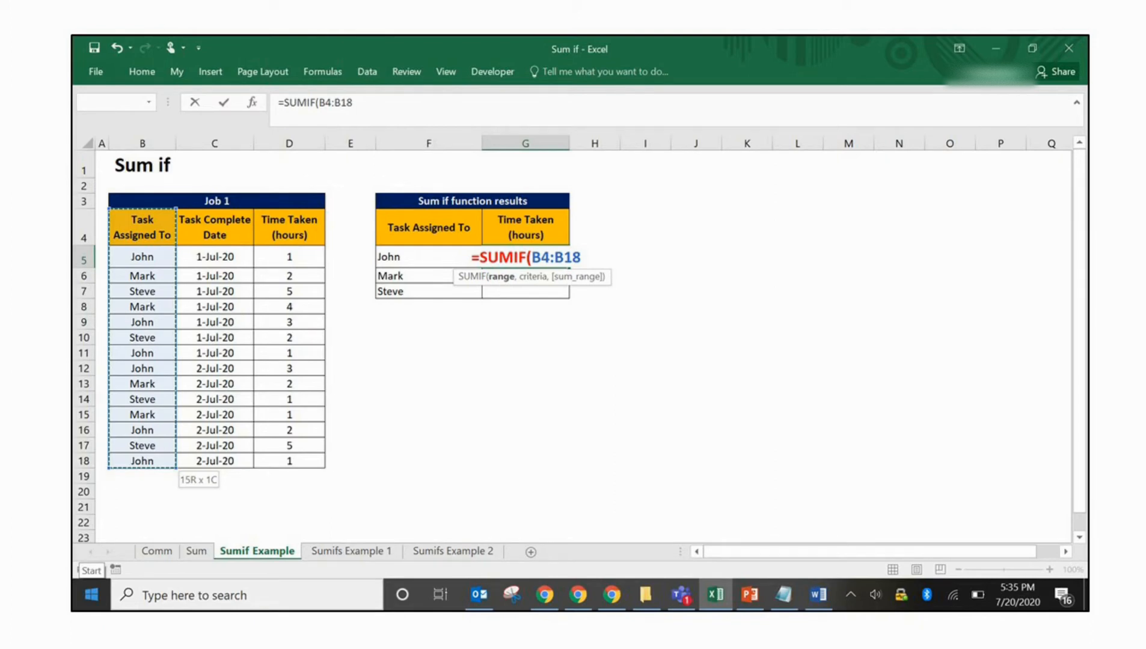
type(",")
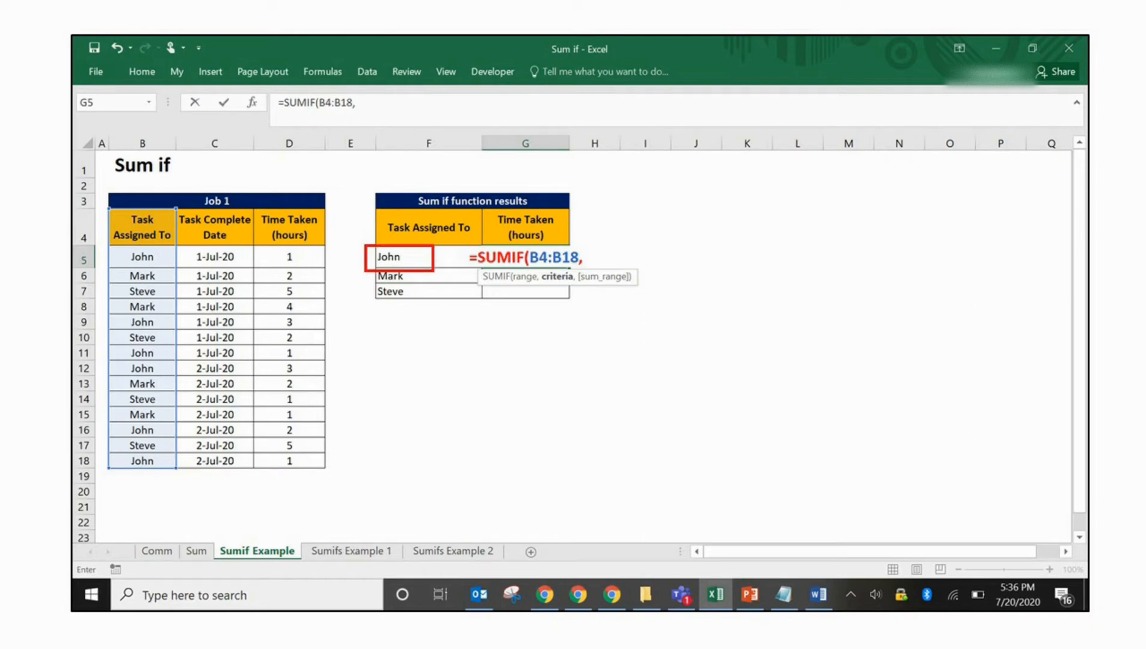
left_click(402, 257)
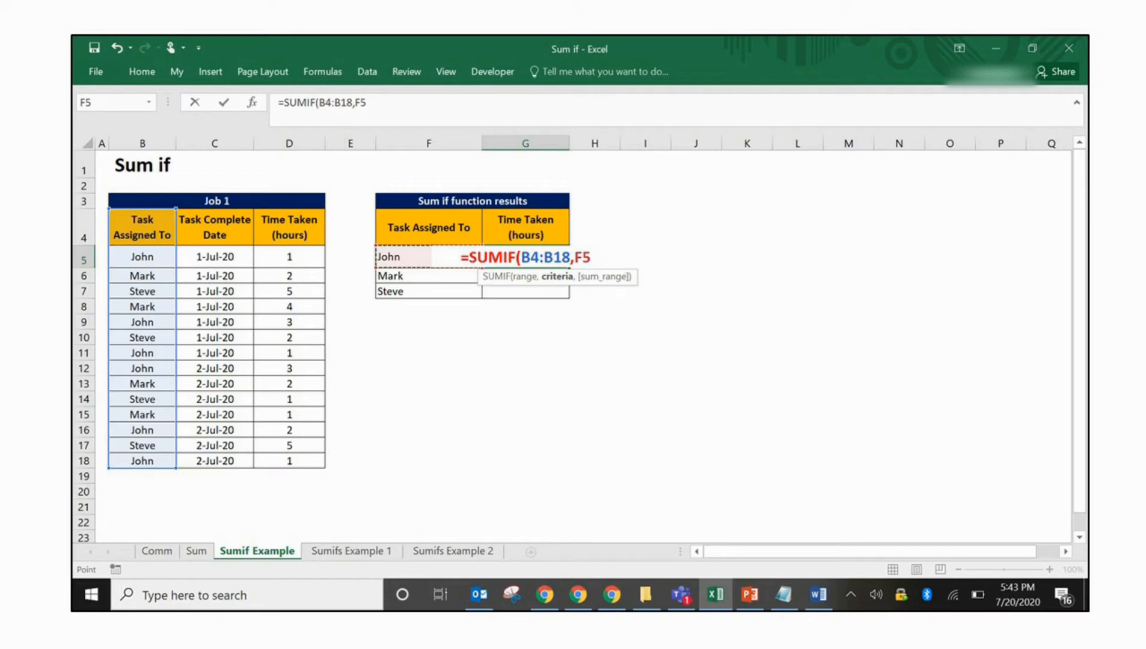
type(",")
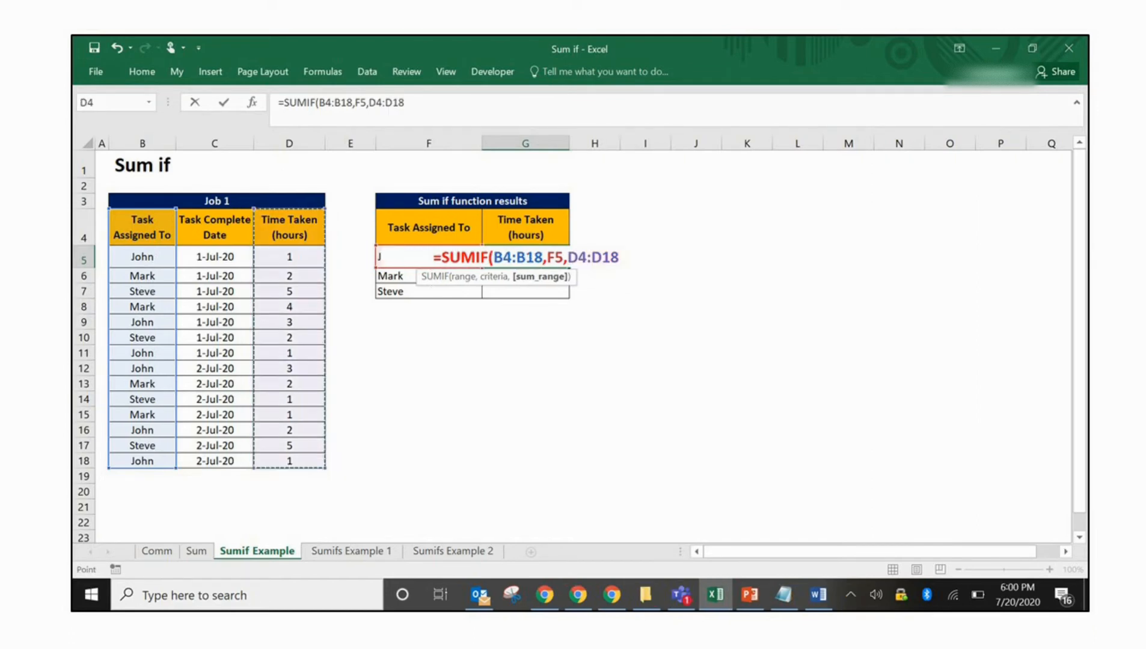
type(")")
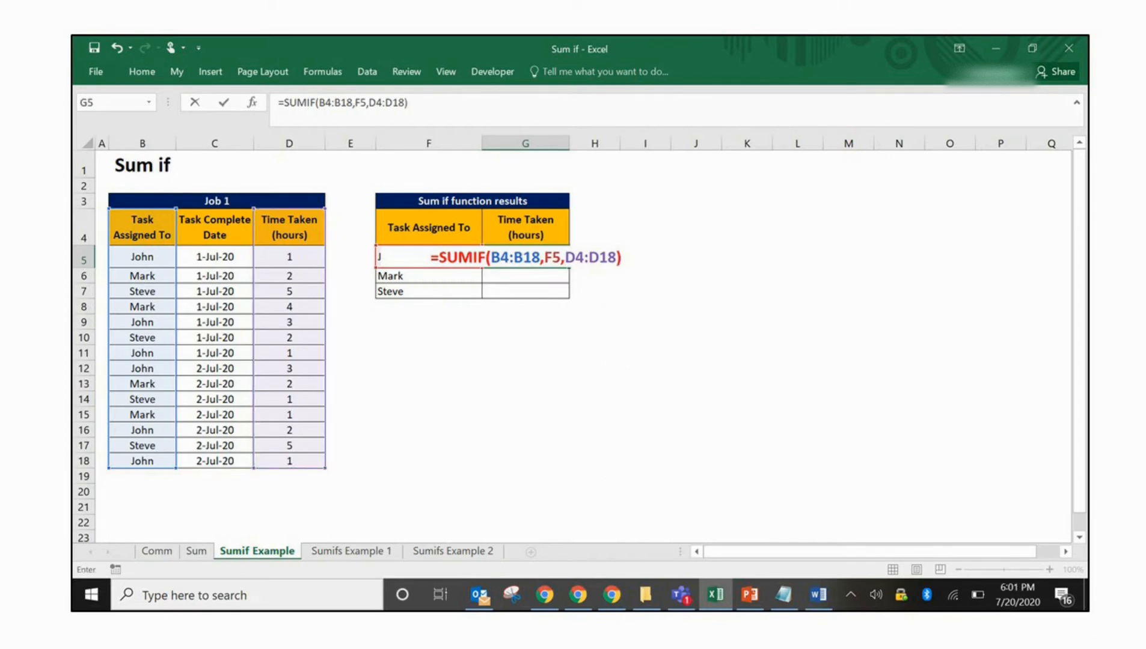
key("Return")
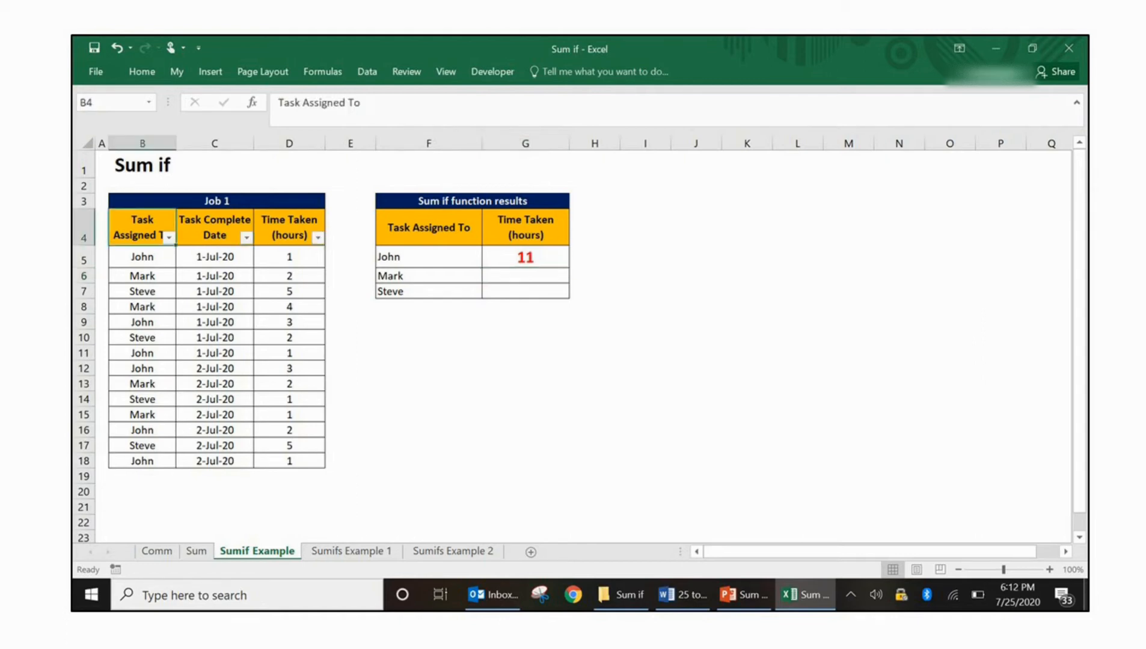
Filter the Job 1 table's Task Assigned To column to show only the person named in F5.
key("alt+Down")
left_click(110, 394)
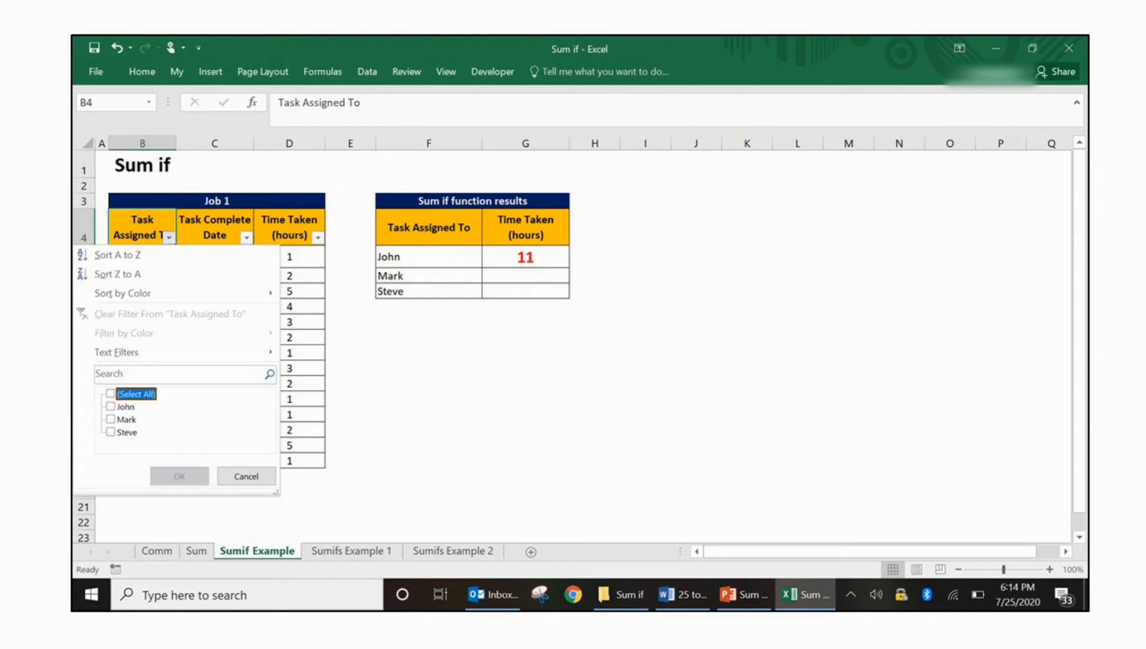
left_click(111, 407)
key("Return")
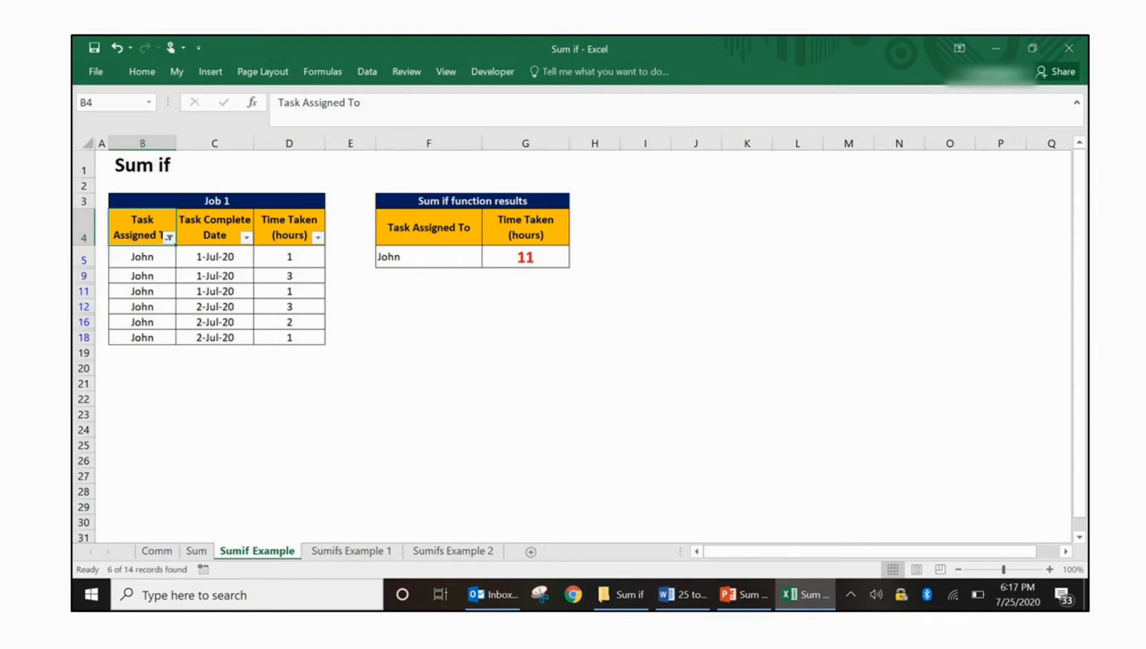
Select all the filtered Time Taken values from D5 to D18 to check their sum against the SUMIF result.
left_click_drag(289, 257, 289, 276)
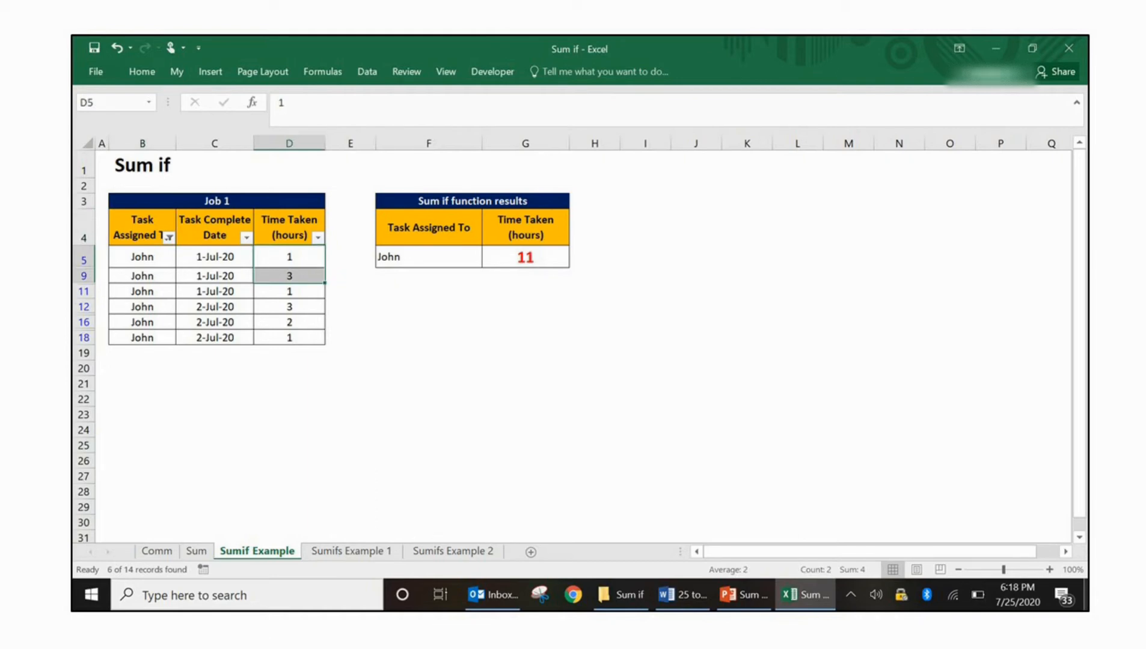
key("shift+Down")
key("shift+Down")
key("shift+Down")
key("shift+Down")
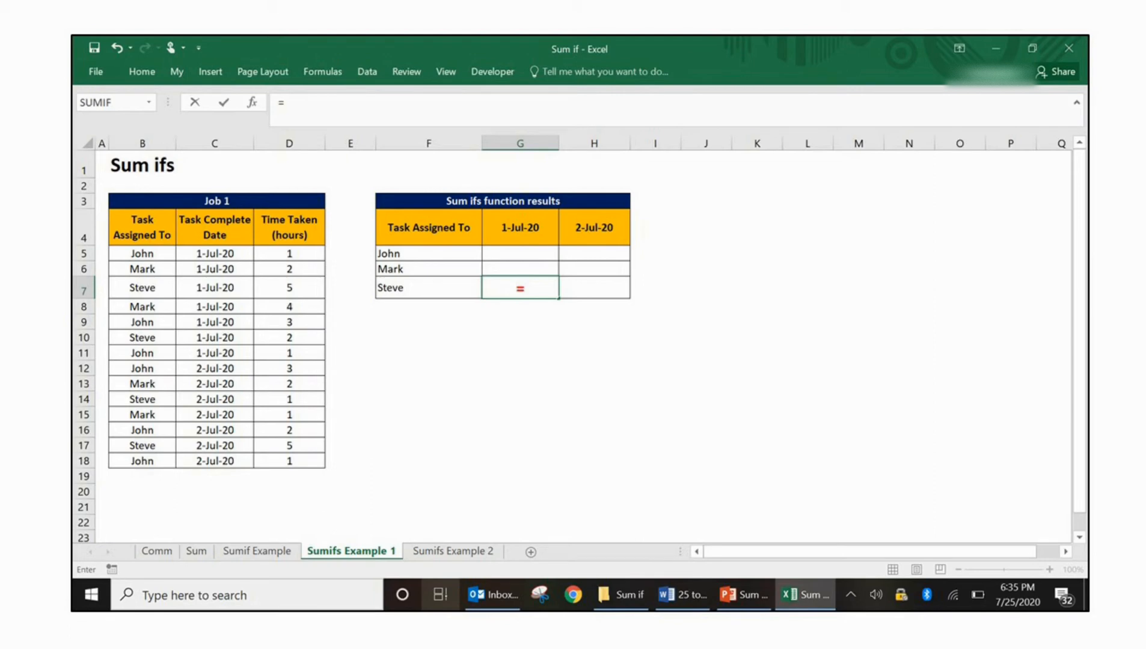
Start a SUMIFS formula in G7 on the Sumifs Example 1 sheet with D4:D18 as the sum range.
type("S")
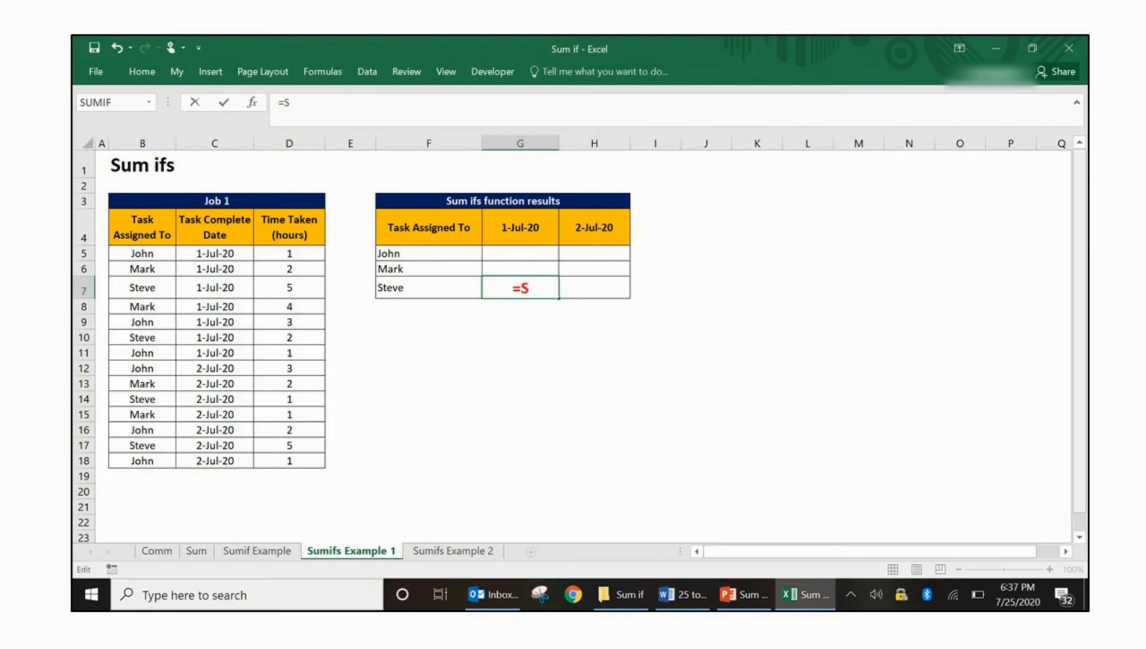
type("UM")
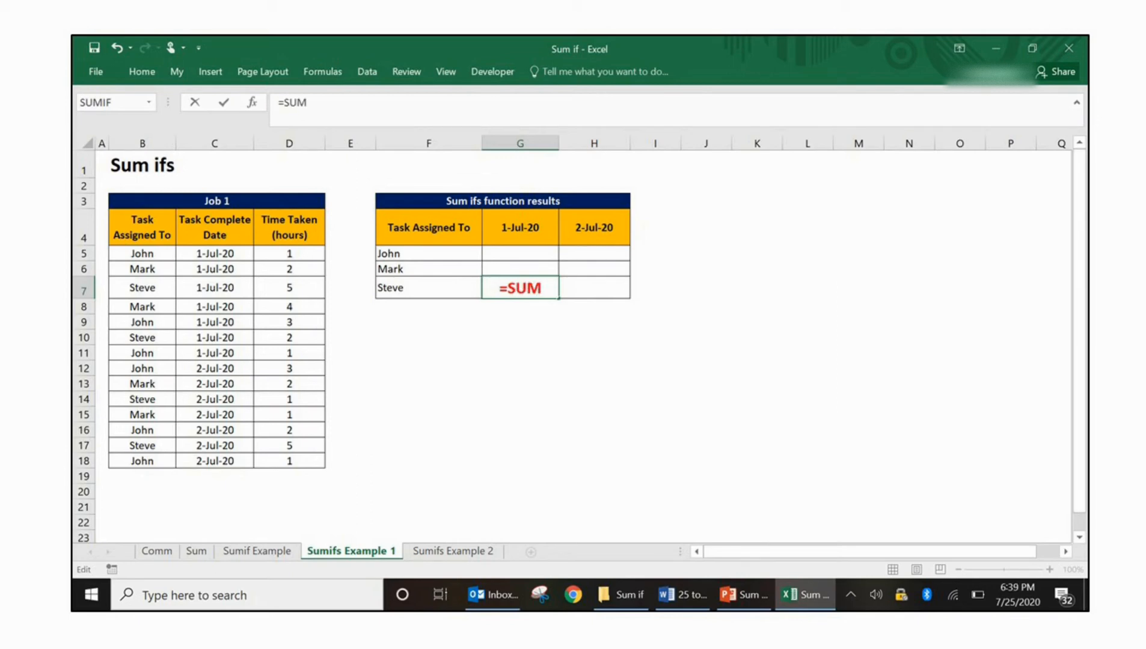
type("IFS")
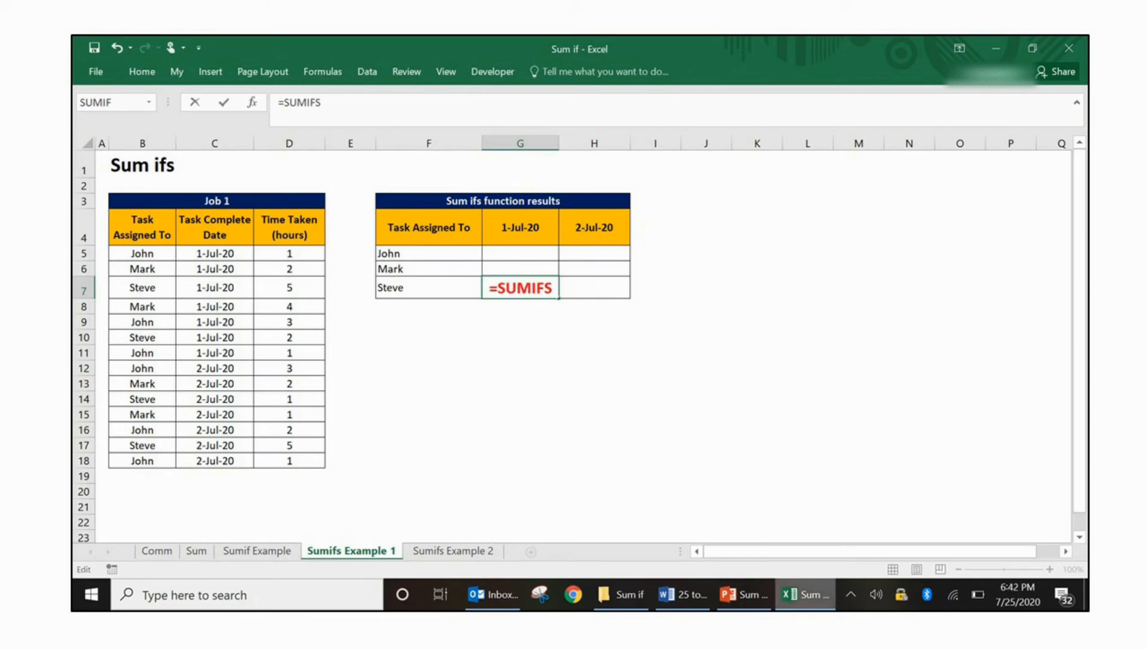
type("(")
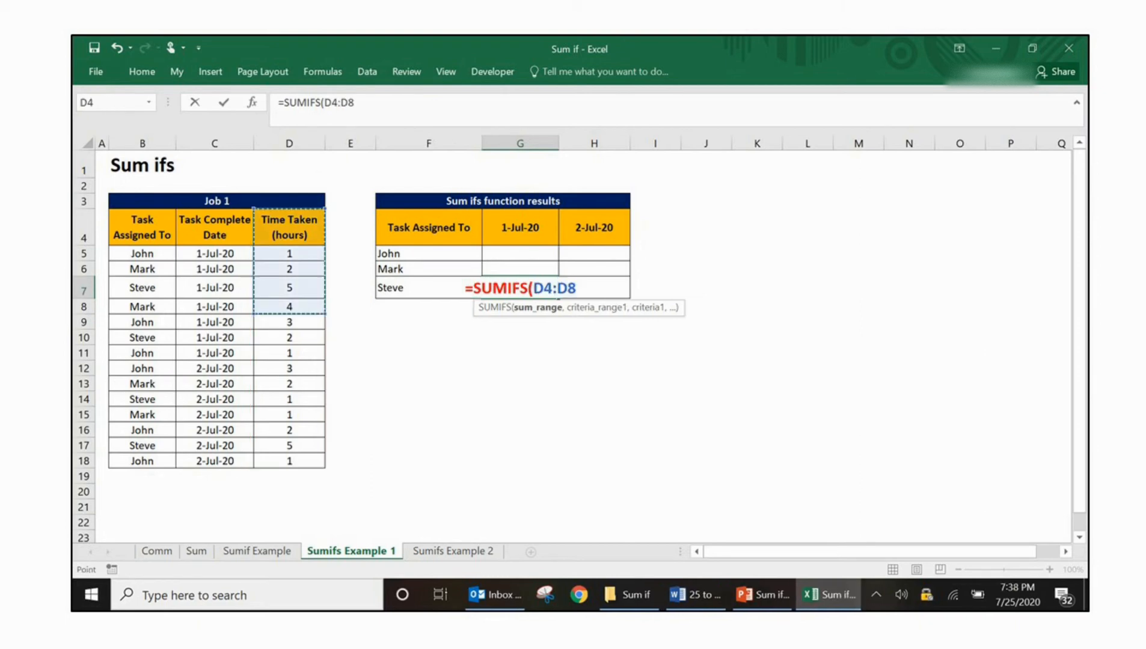
left_click_drag(289, 306, 289, 461)
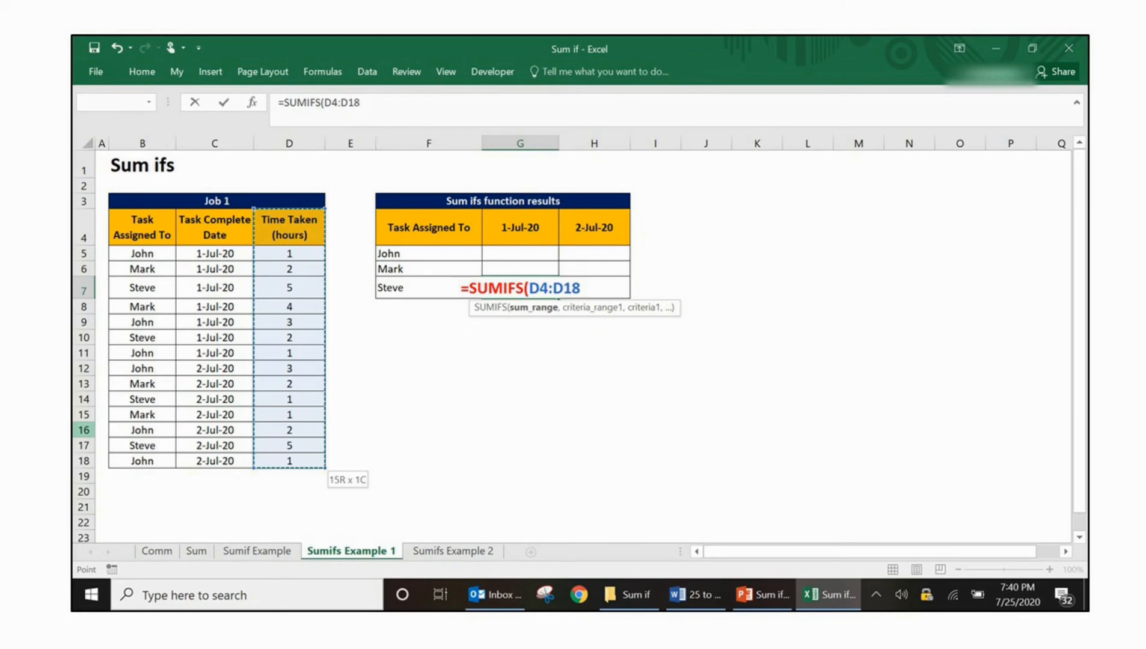
Add B4:B18 as the first criteria range and F7 as its criterion in the SUMIFS formula.
type(",")
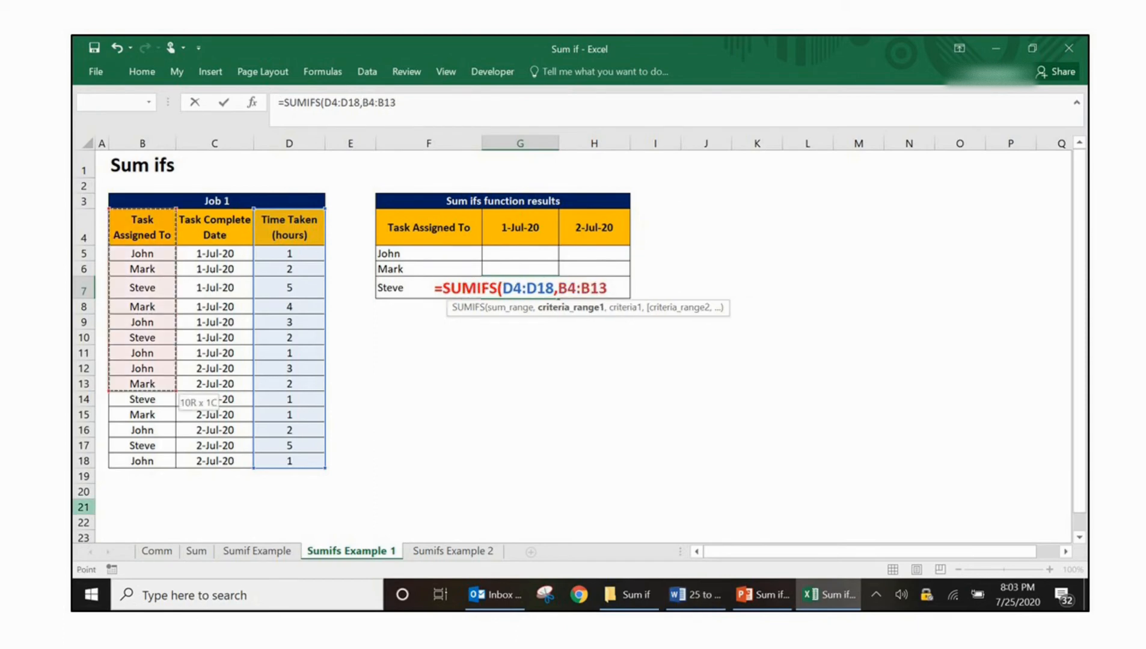
left_click_drag(142, 384, 142, 461)
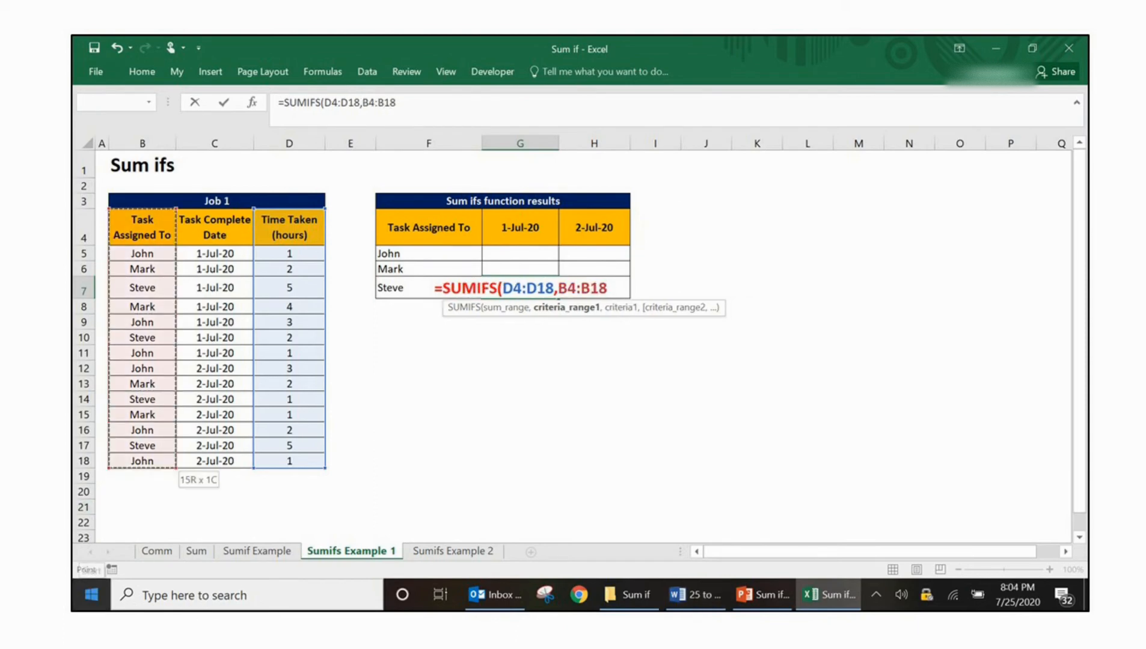
type(",")
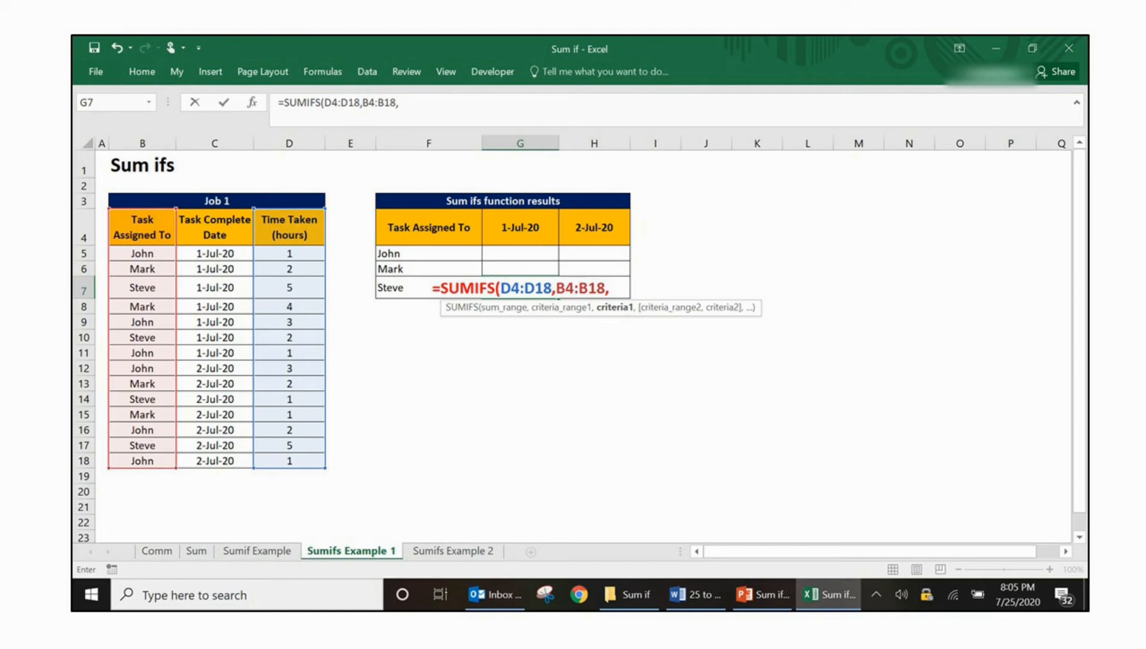
left_click(391, 288)
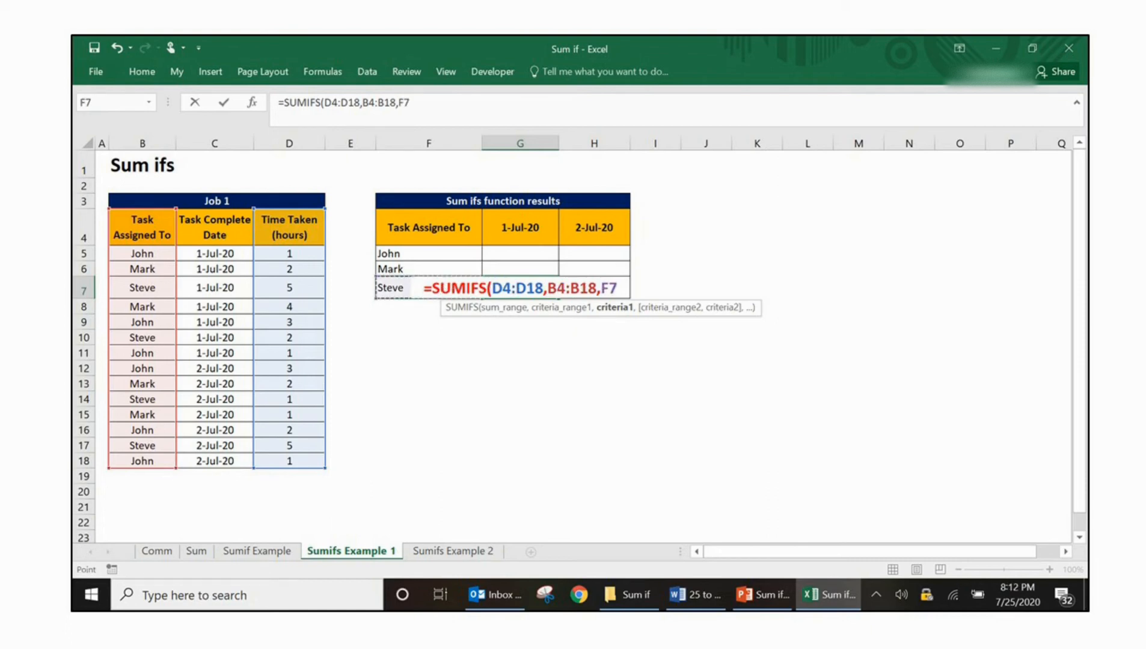
Add C4:C18 as the second criteria range with G4 as its criterion, and close the SUMIFS formula.
type(",")
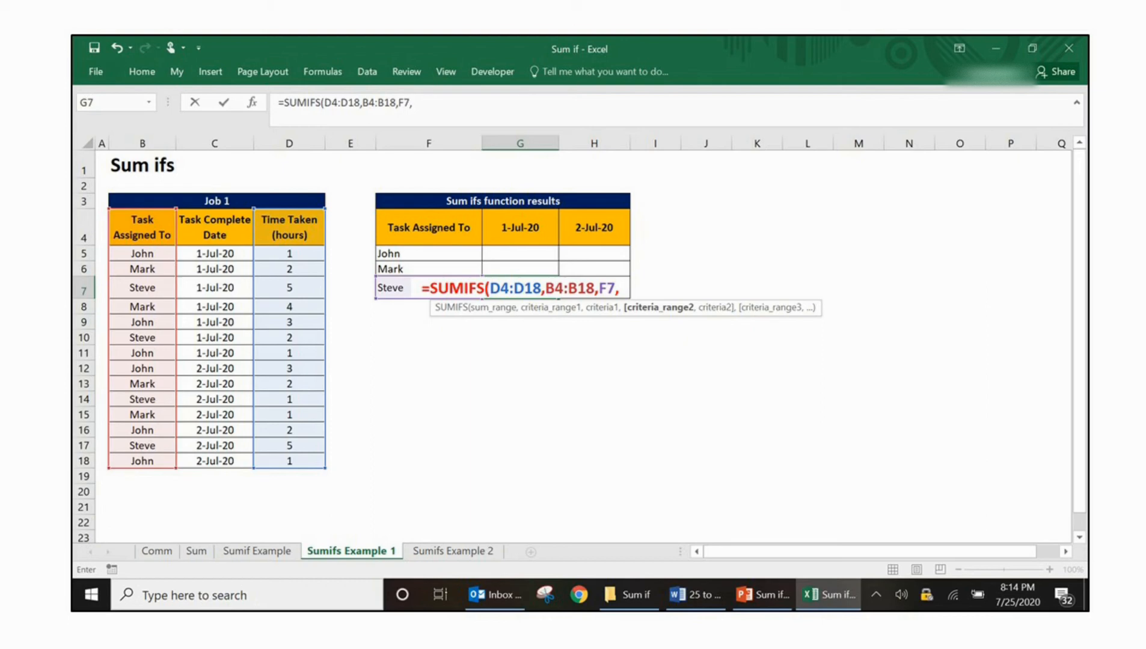
left_click_drag(215, 227, 214, 307)
left_click_drag(215, 227, 214, 461)
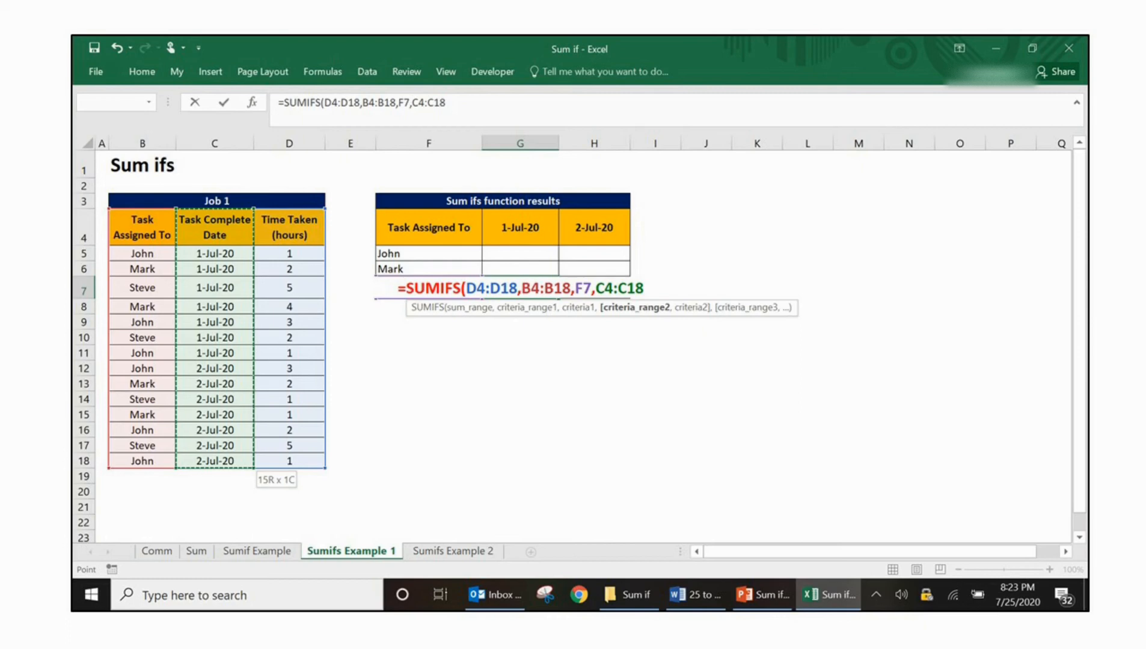
type(",")
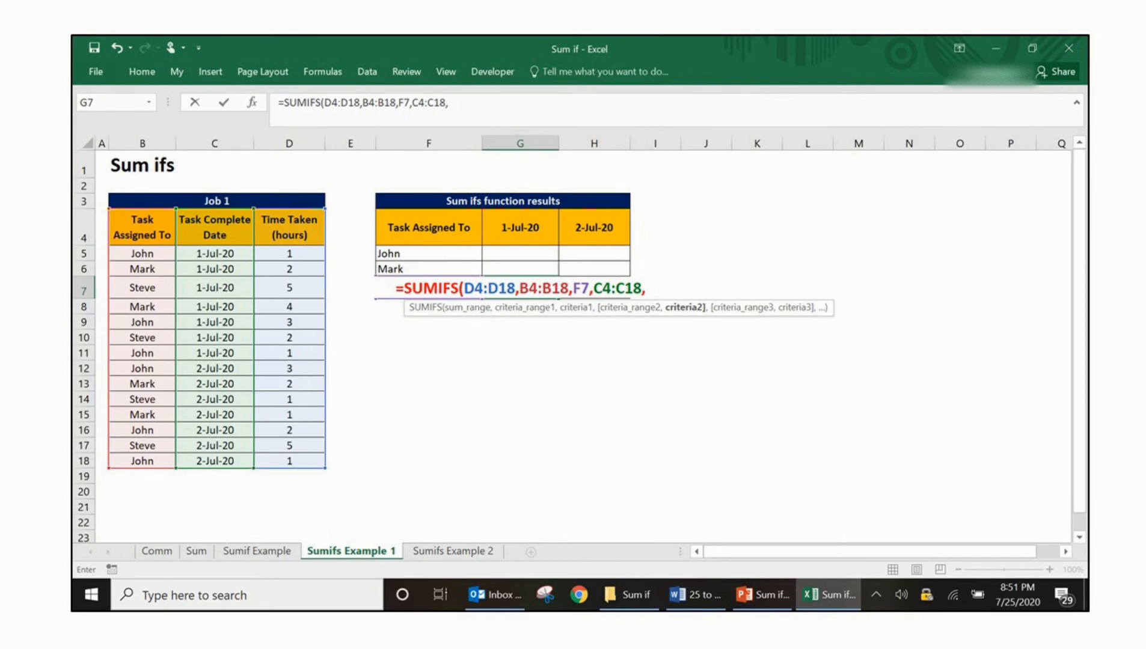
left_click(520, 227)
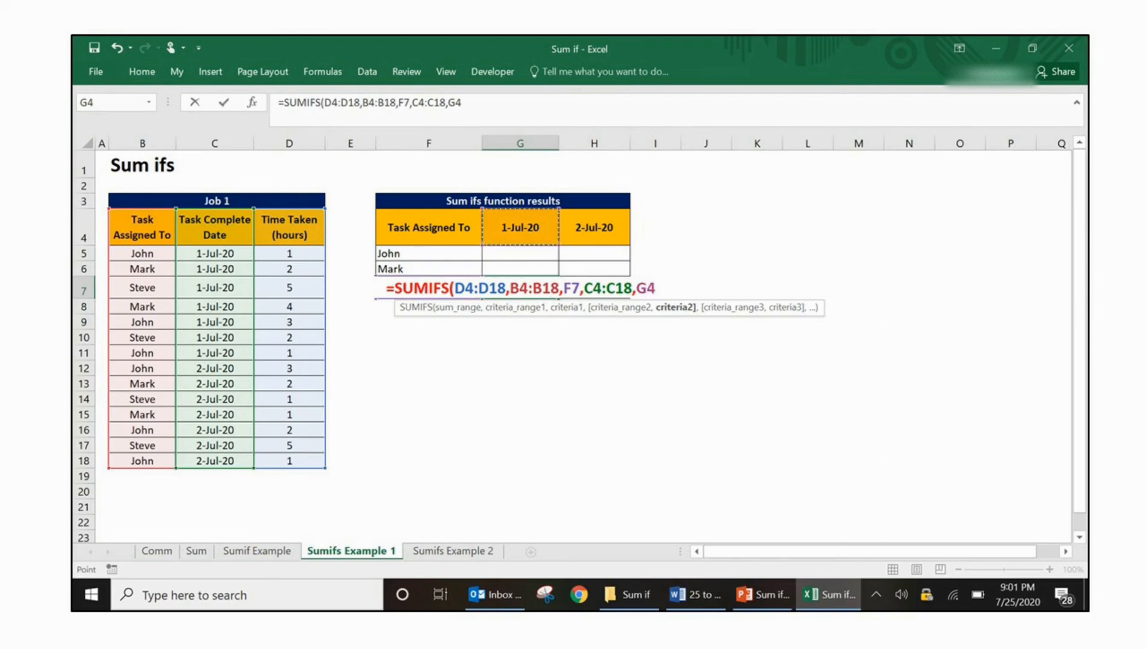
type(")")
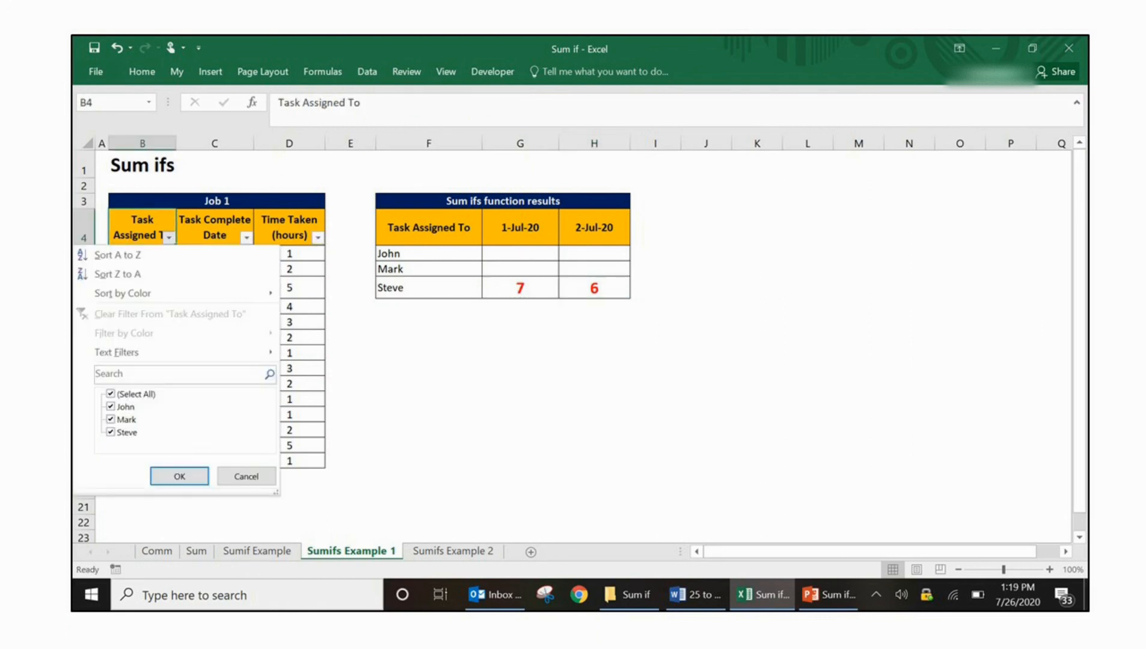
Restrict the Task Assigned To filter choices to only the person named in F7.
left_click(111, 395)
left_click(110, 432)
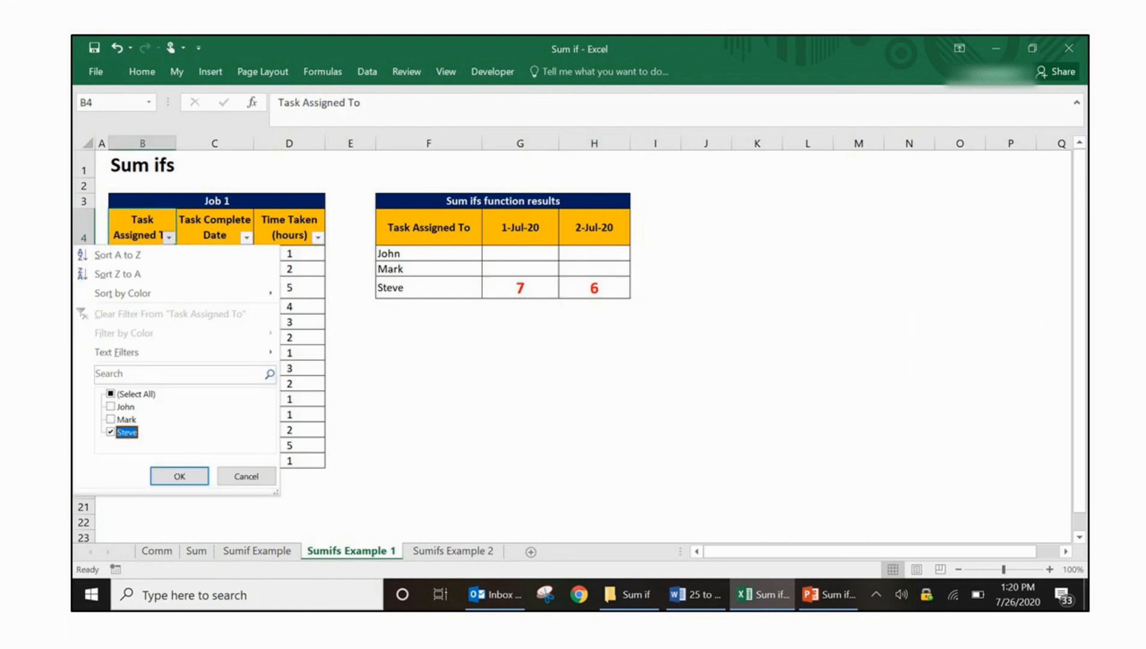